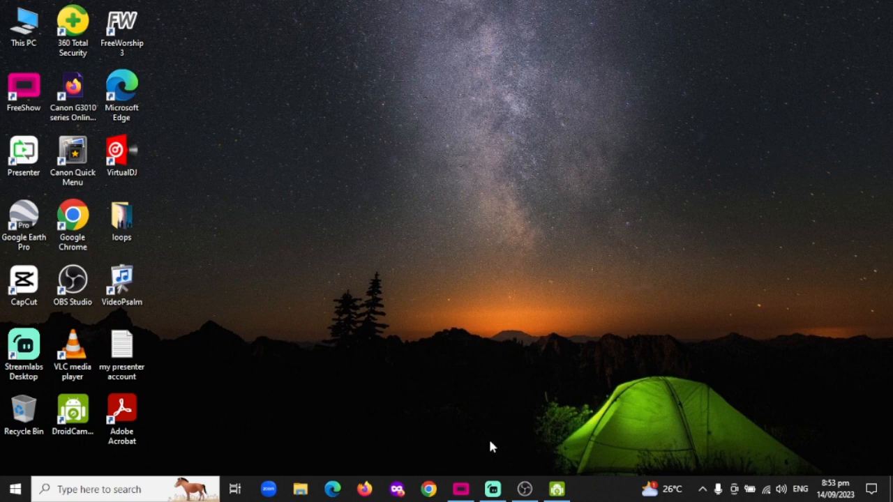
Step: Switch to FreeShow, open the Malapit Guid Sa Dios show and output its Chorus, Verse and Verse 2 slides in turn
{"action": "left_click", "coordinate": [461, 489]}
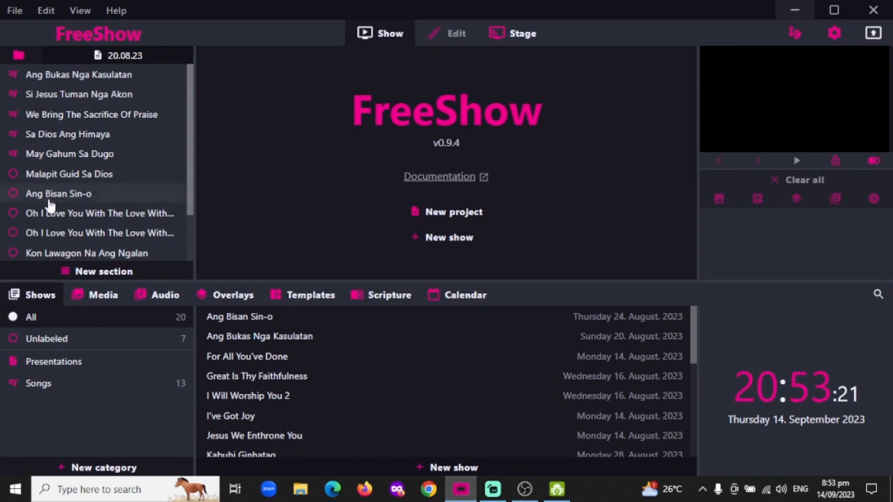
{"action": "left_click", "coordinate": [78, 178]}
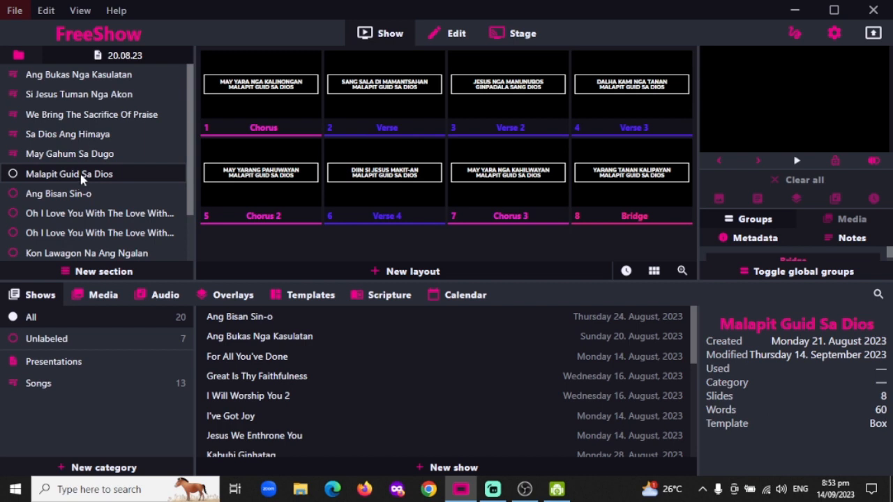
{"action": "left_click", "coordinate": [258, 87]}
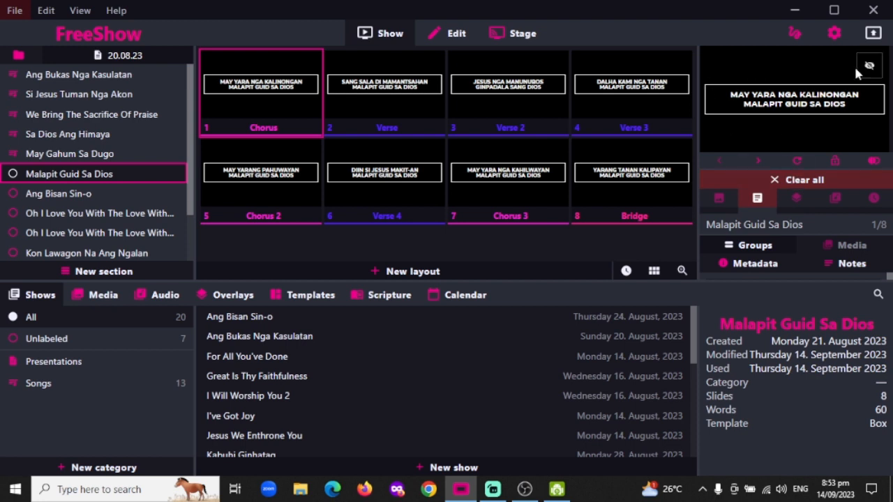
{"action": "left_click", "coordinate": [405, 88]}
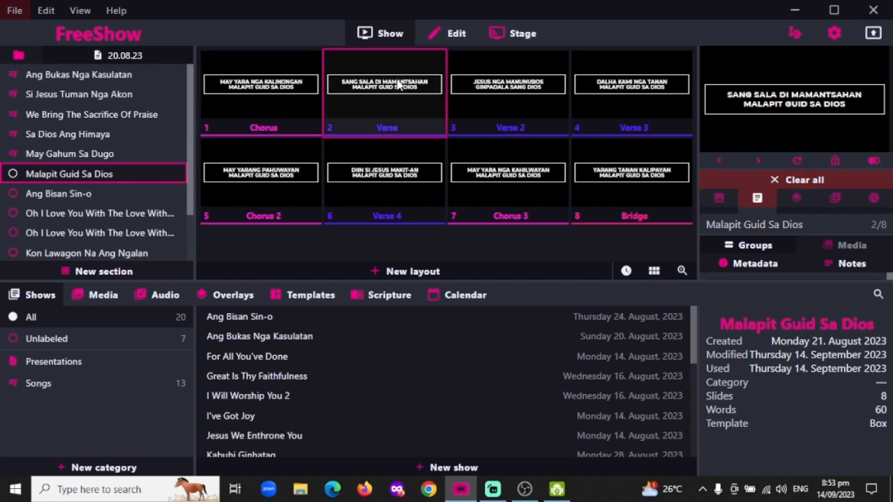
{"action": "left_click", "coordinate": [548, 83]}
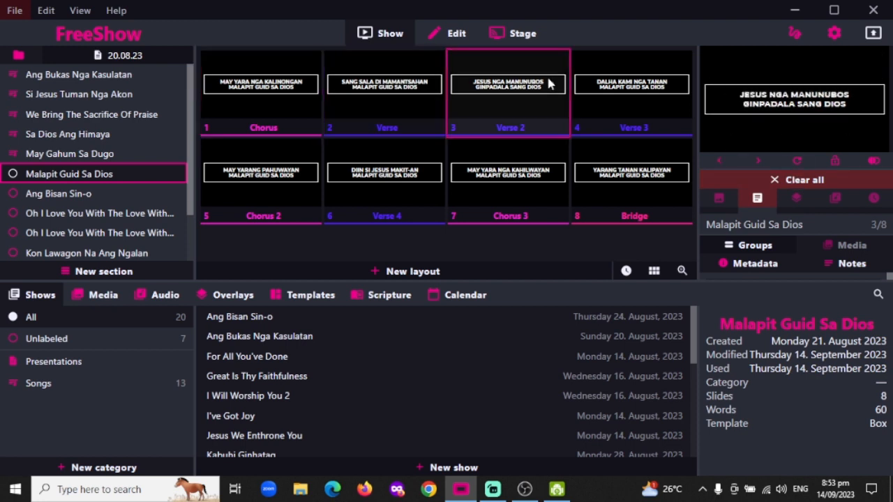
Step: Add the pink-and-blue abstract video from the loops media folder as background to the first Chorus slide
{"action": "left_click", "coordinate": [98, 295]}
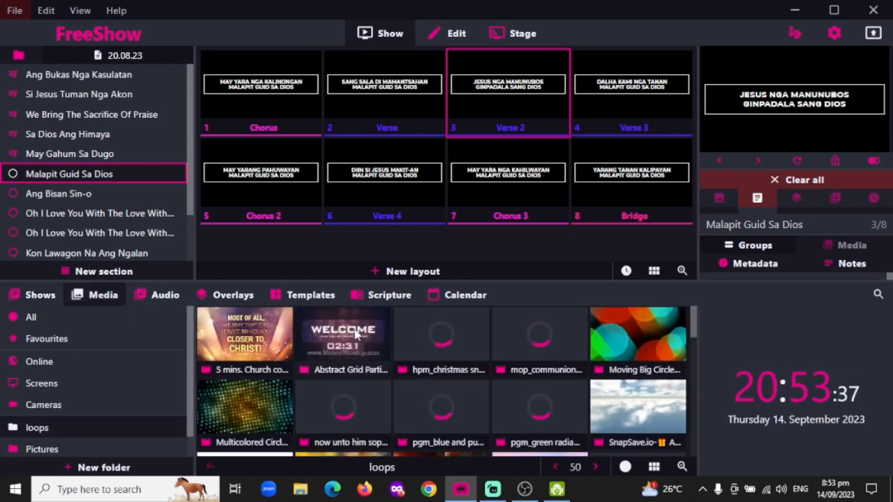
{"action": "scroll", "coordinate": [630, 374], "scroll_direction": "down", "scroll_amount": 1}
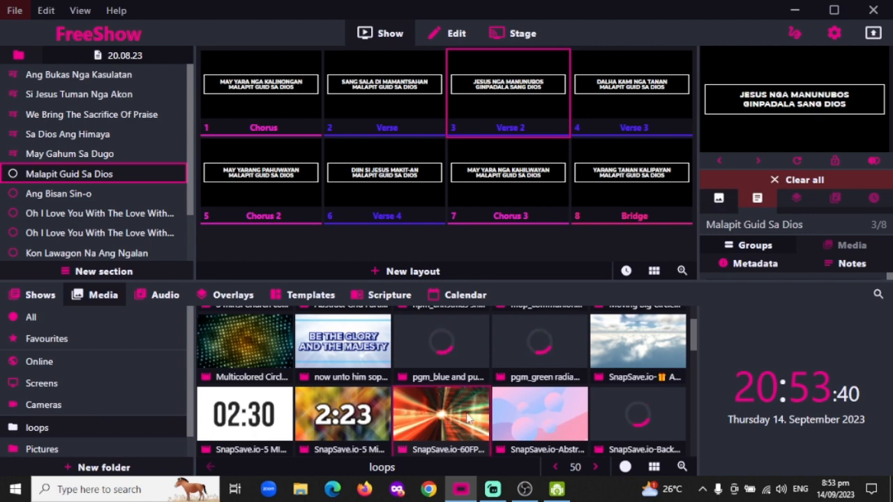
{"action": "left_click_drag", "start_coordinate": [556, 416], "coordinate": [279, 95]}
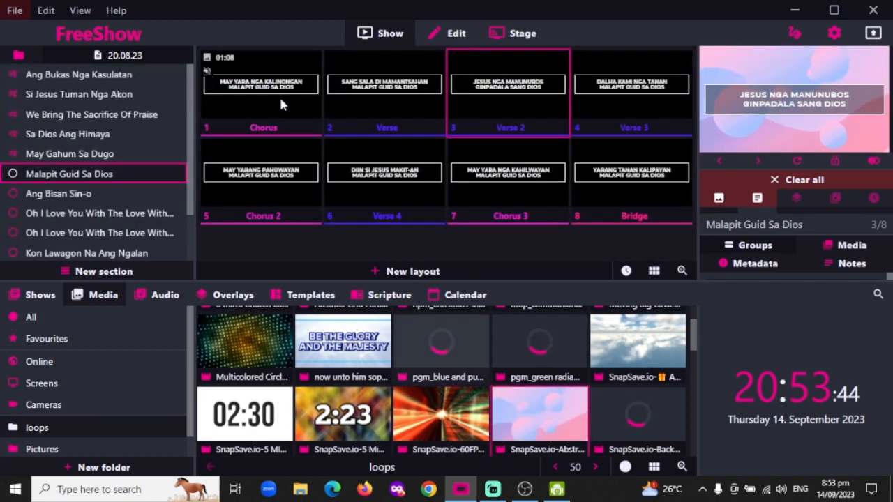
Step: Output the Verse slide followed by the Verse 3 slide, and enlarge the output preview to fill the window
{"action": "left_click", "coordinate": [424, 95]}
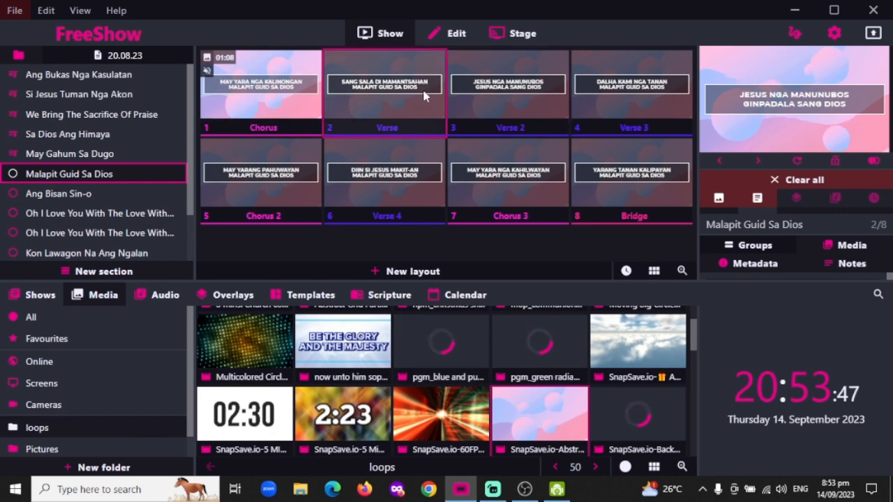
{"action": "left_click", "coordinate": [635, 96]}
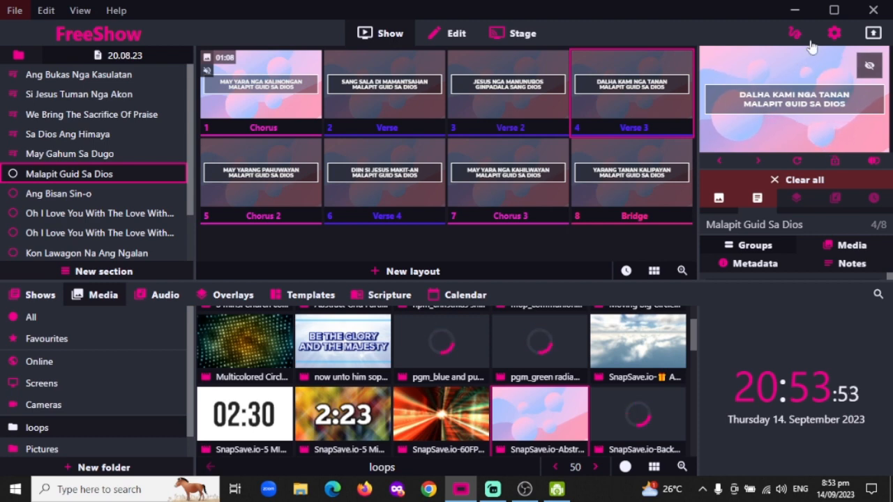
{"action": "left_click", "coordinate": [805, 73]}
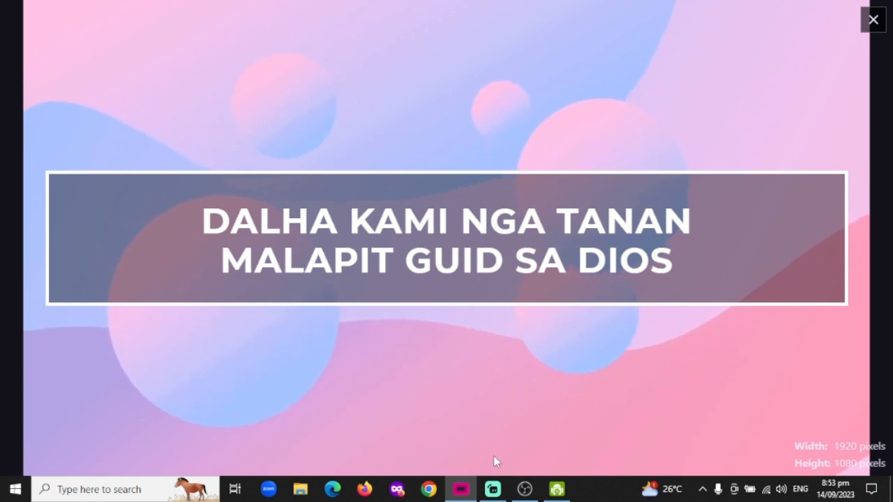
Step: Switch to OBS Studio and check the Worship scene, the DroidCam Client camera feed and the enlarged FreeShow output
{"action": "left_click", "coordinate": [525, 489]}
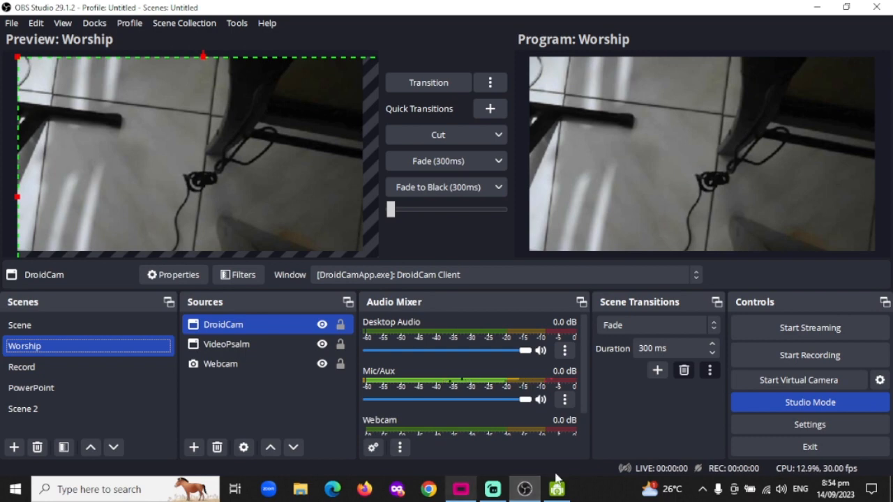
{"action": "left_click", "coordinate": [557, 489]}
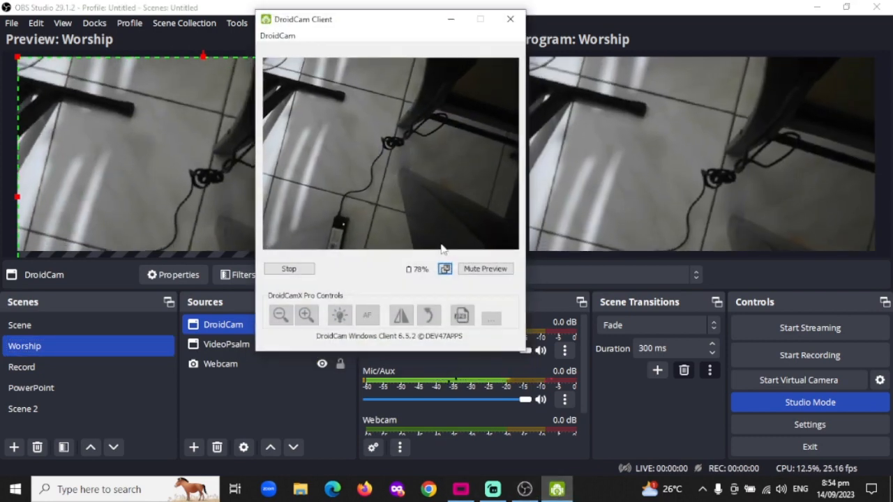
{"action": "left_click", "coordinate": [509, 6]}
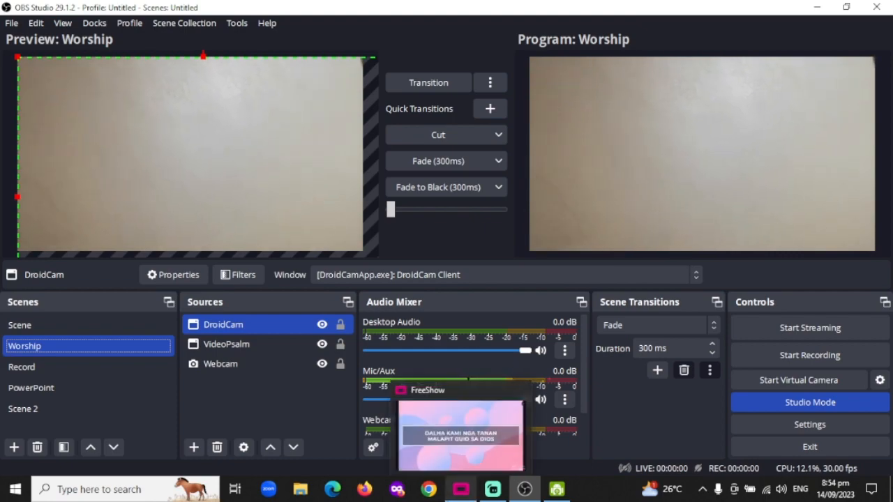
{"action": "left_click", "coordinate": [460, 489]}
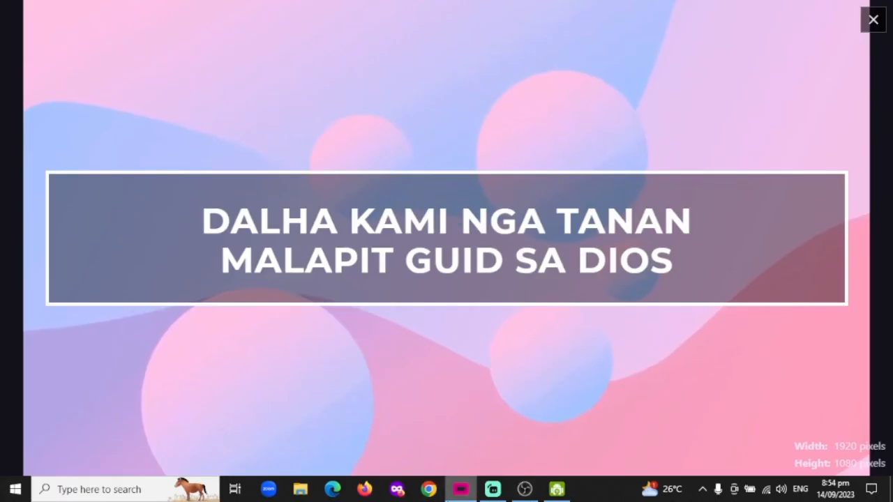
{"action": "left_click", "coordinate": [524, 489]}
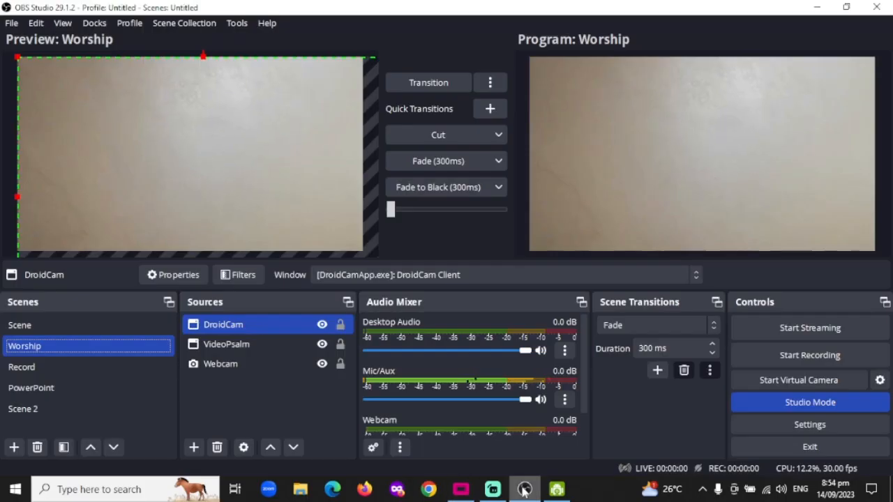
Step: Add a Window Capture source named FreeShow to the Worship scene, capturing the [FreeShow.exe]: FreeShow window
{"action": "left_click", "coordinate": [199, 453]}
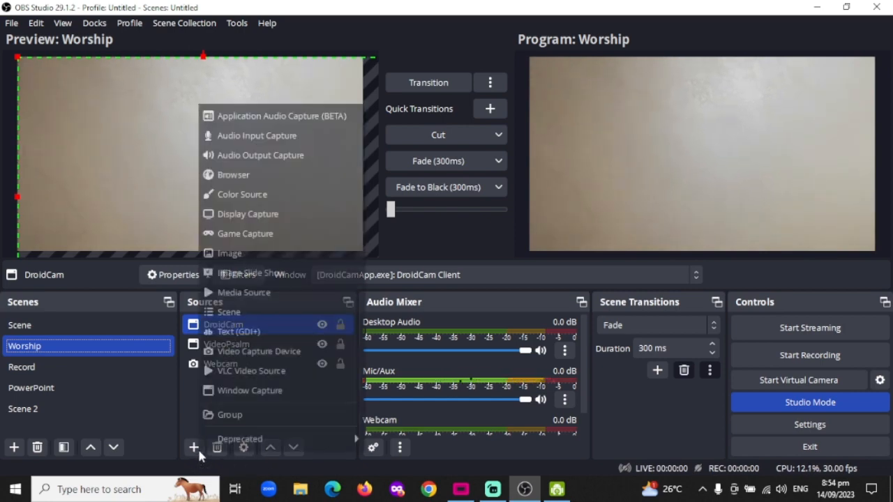
{"action": "left_click", "coordinate": [260, 391]}
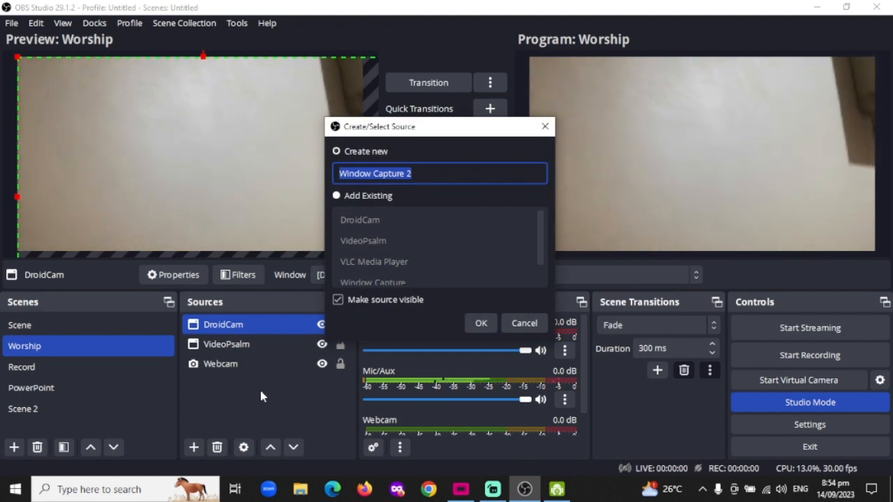
{"action": "key", "text": "BackSpace"}
{"action": "type", "text": "Fr"}
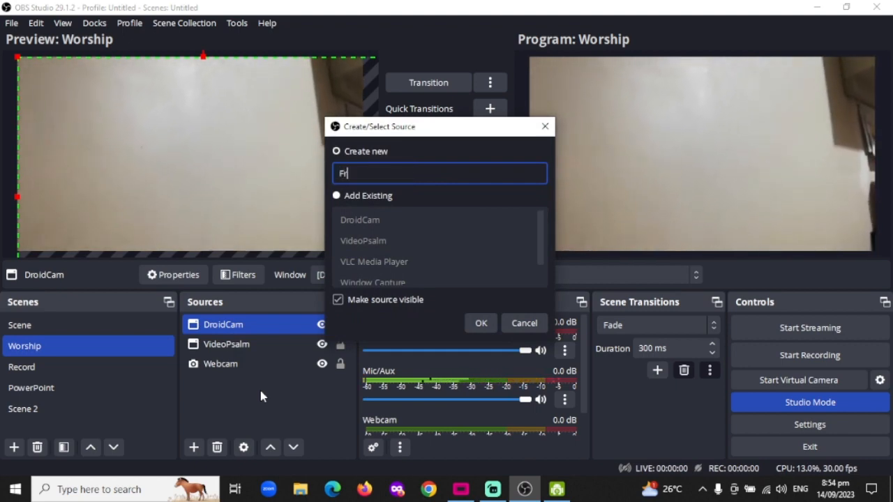
{"action": "type", "text": "eeShow"}
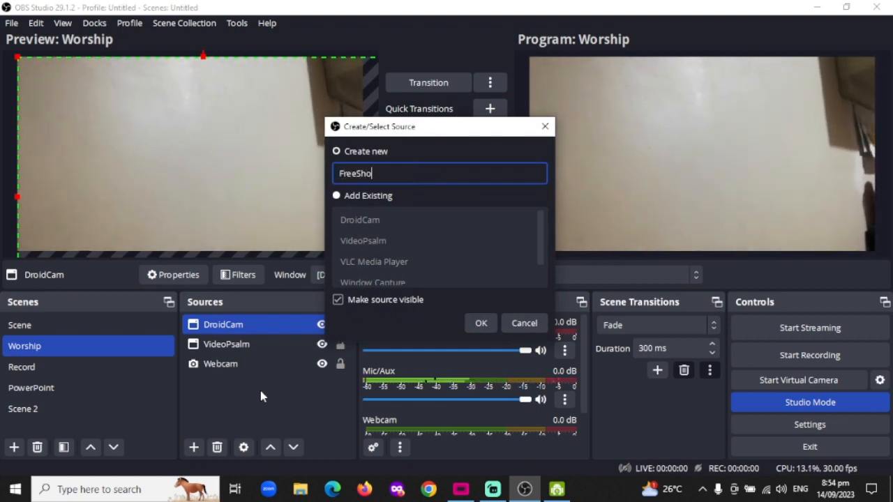
{"action": "left_click", "coordinate": [481, 322]}
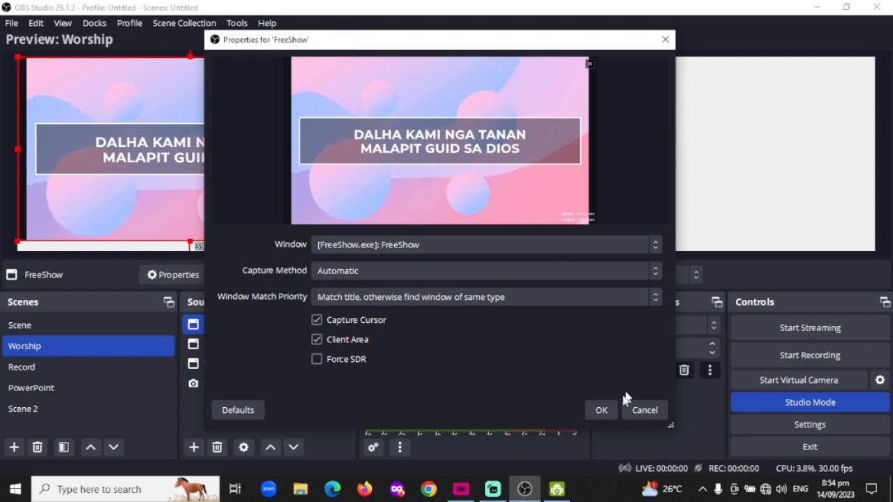
{"action": "left_click", "coordinate": [611, 411]}
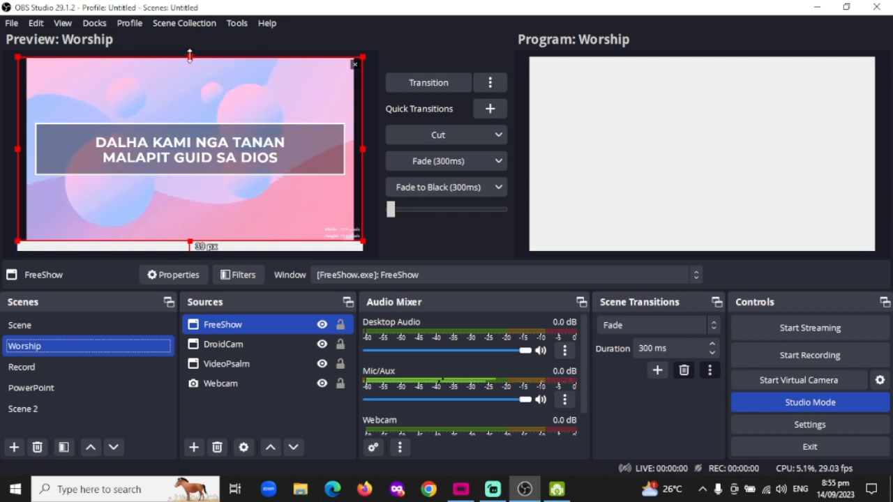
Step: Crop the FreeShow source on all four sides to the lyrics box and move it to the lower edge of the scene
{"action": "left_click_drag", "start_coordinate": [189, 55], "coordinate": [191, 123]}
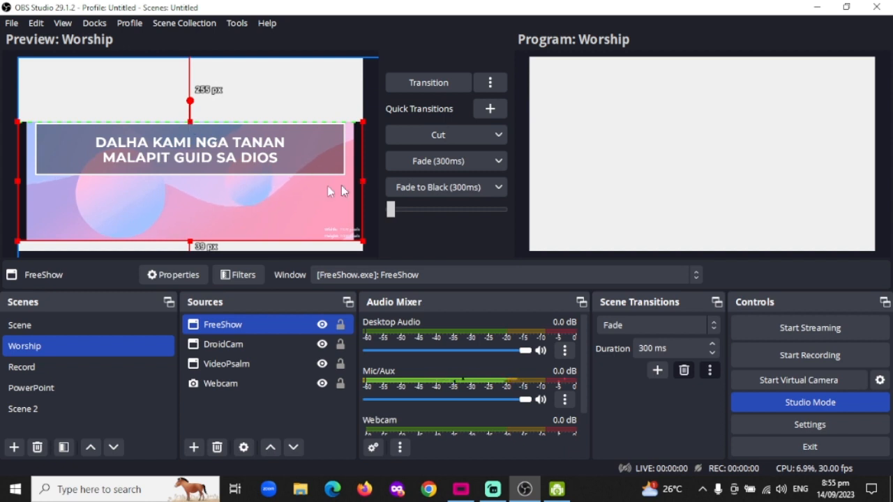
{"action": "left_click_drag", "start_coordinate": [192, 242], "coordinate": [195, 178]}
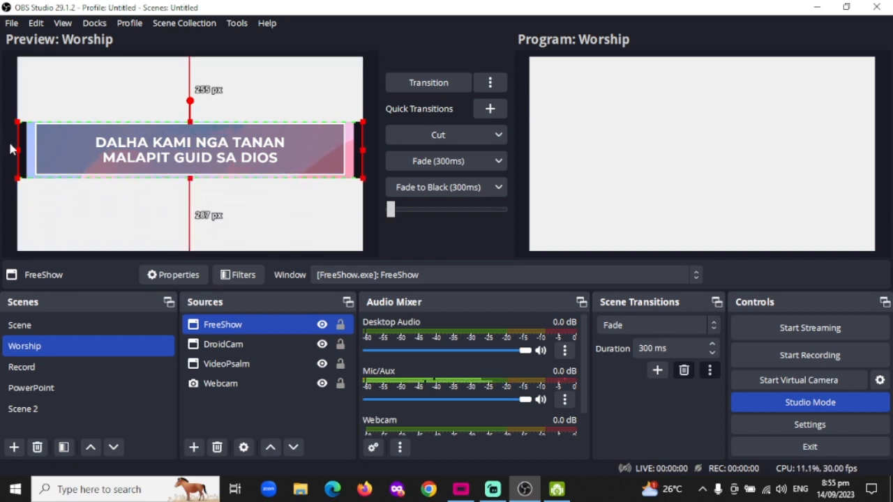
{"action": "left_click_drag", "start_coordinate": [15, 152], "coordinate": [33, 150]}
{"action": "left_click_drag", "start_coordinate": [360, 151], "coordinate": [347, 150]}
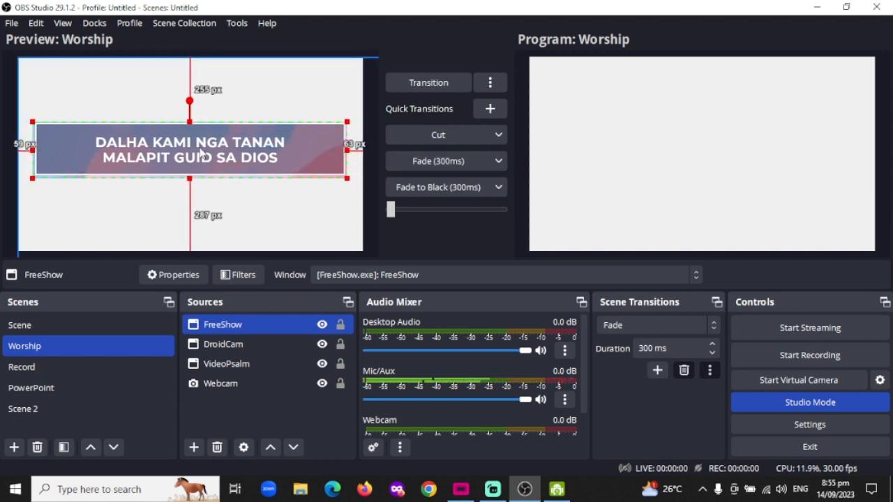
{"action": "left_click_drag", "start_coordinate": [201, 154], "coordinate": [198, 220]}
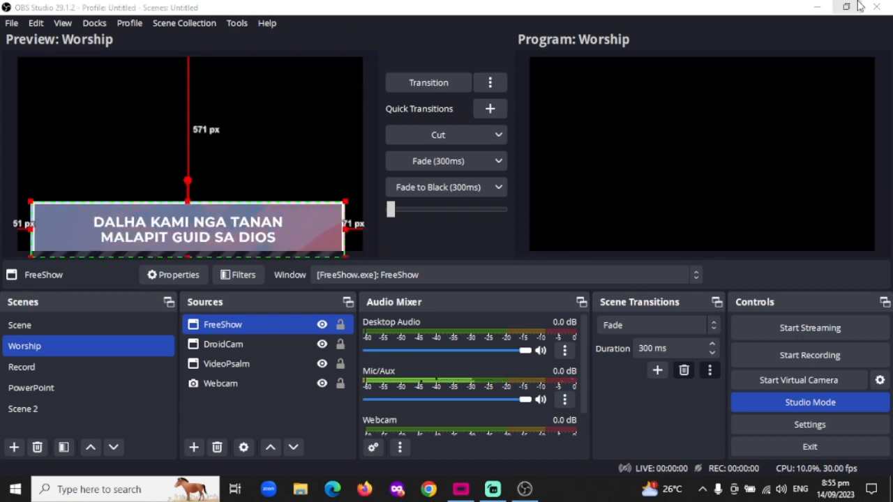
Step: Minimise OBS Studio, launch DroidCam Client and start the WiFi camera connection with video and audio enabled
{"action": "left_click", "coordinate": [819, 5]}
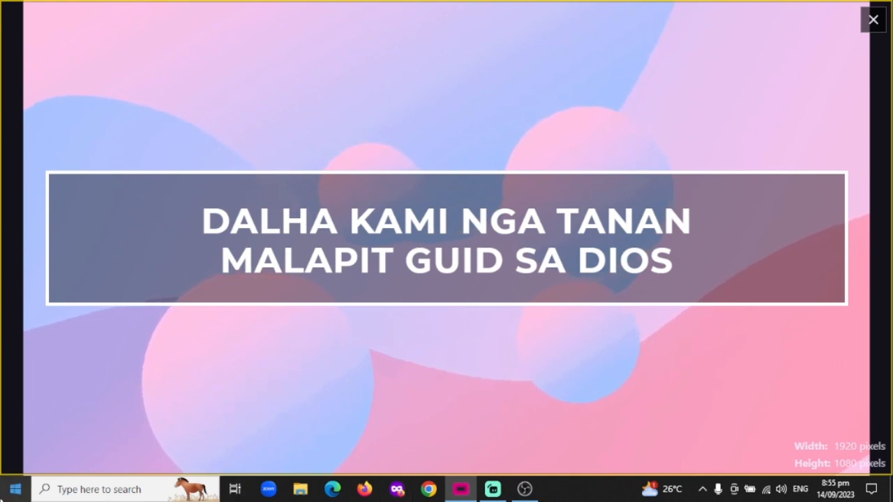
{"action": "key", "text": "super"}
{"action": "type", "text": "d"}
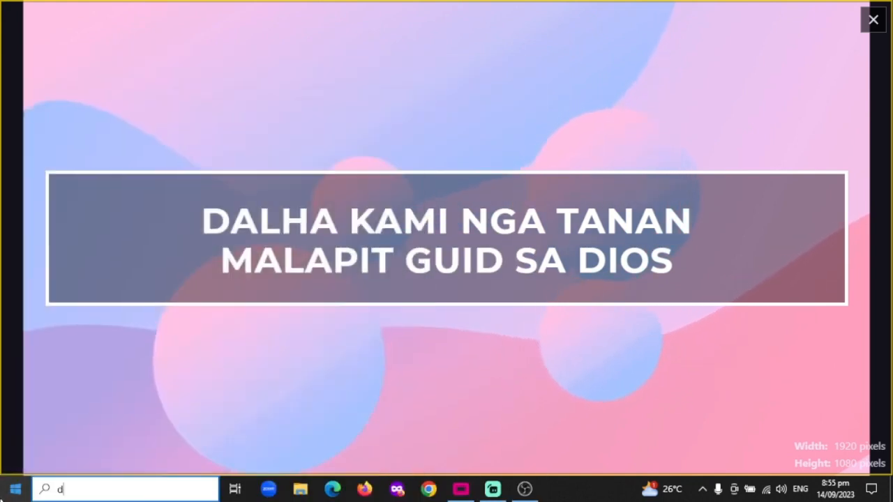
{"action": "type", "text": "rio"}
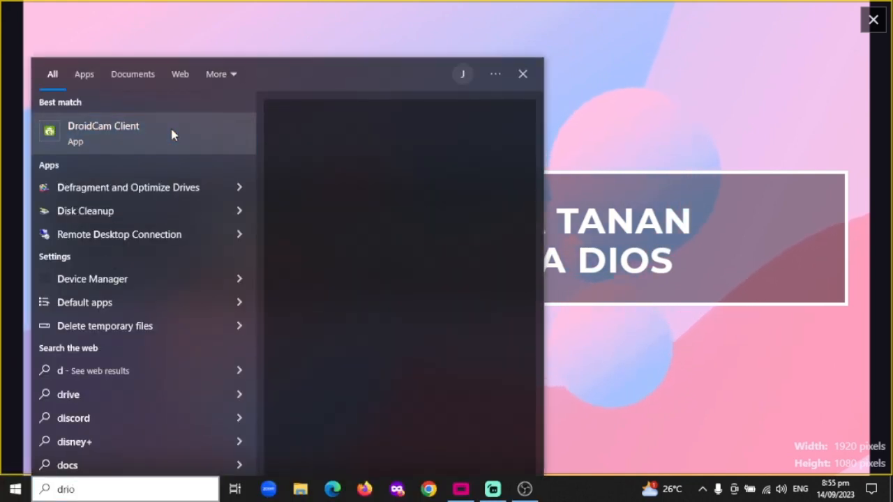
{"action": "left_click", "coordinate": [171, 133]}
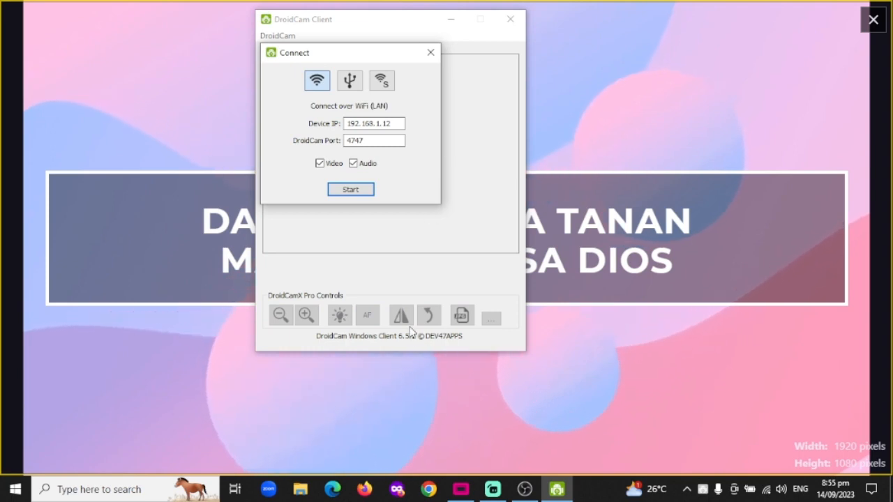
{"action": "left_click", "coordinate": [356, 191]}
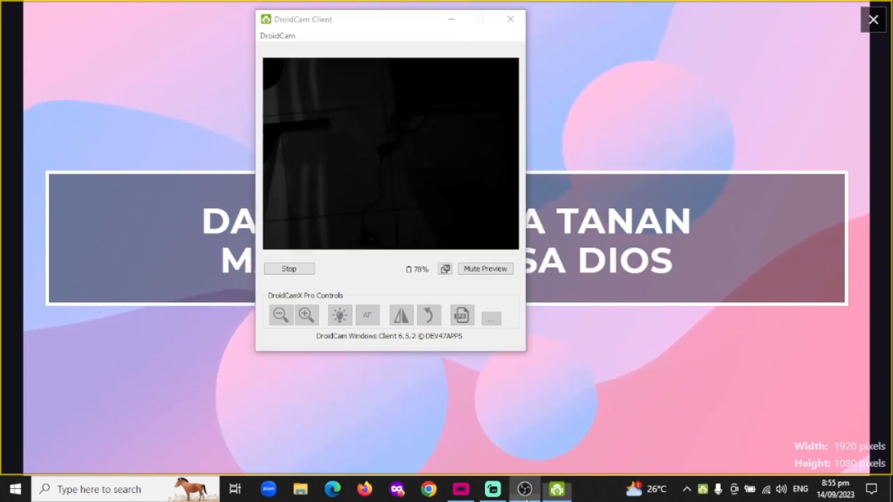
Step: In OBS Studio, transition the Worship preview with the lyrics overlay to the program output, and switch back to FreeShow
{"action": "left_click", "coordinate": [526, 492]}
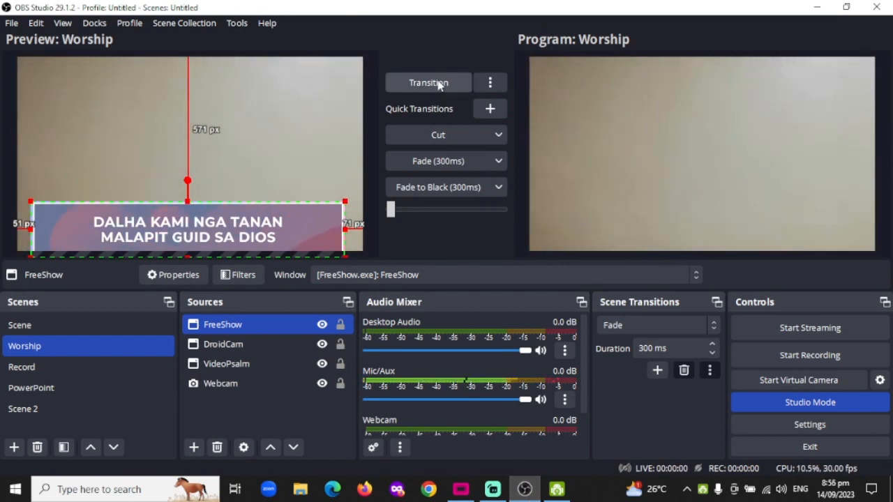
{"action": "left_click", "coordinate": [437, 84]}
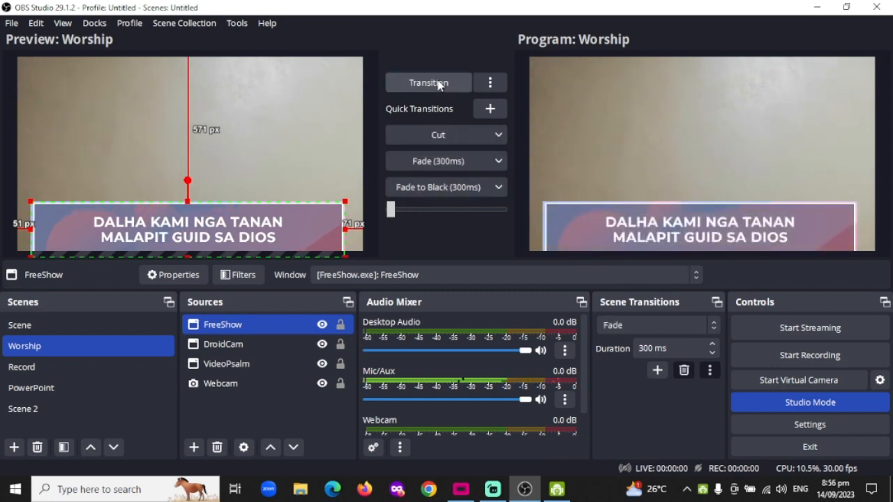
{"action": "mouse_move", "coordinate": [492, 490]}
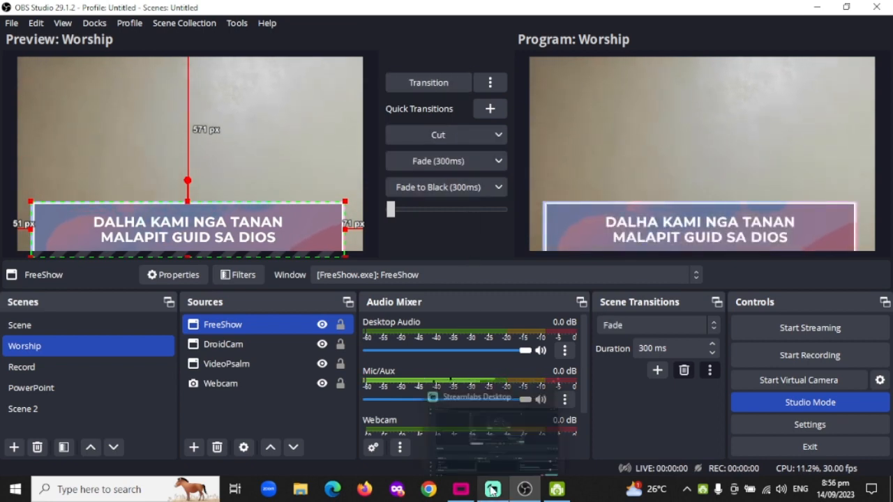
{"action": "left_click", "coordinate": [462, 491]}
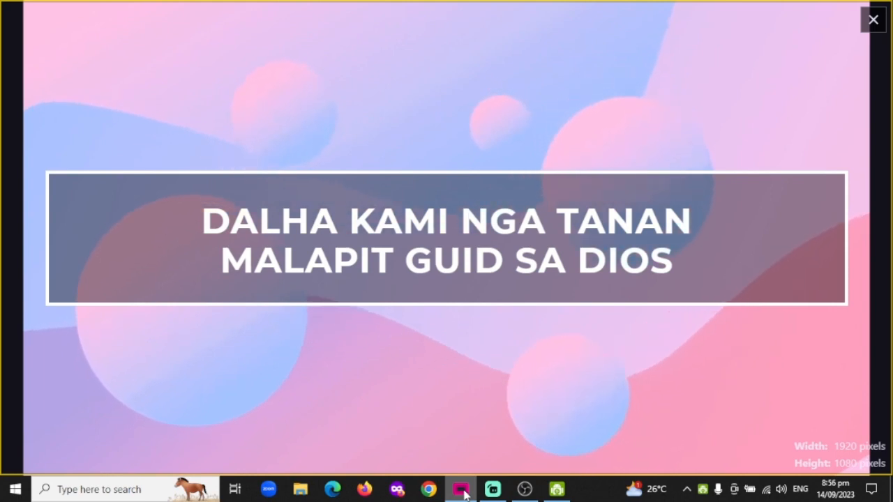
Step: Advance the FreeShow lyrics by two slides, switch to OBS Studio and start recording
{"action": "key", "text": "Right"}
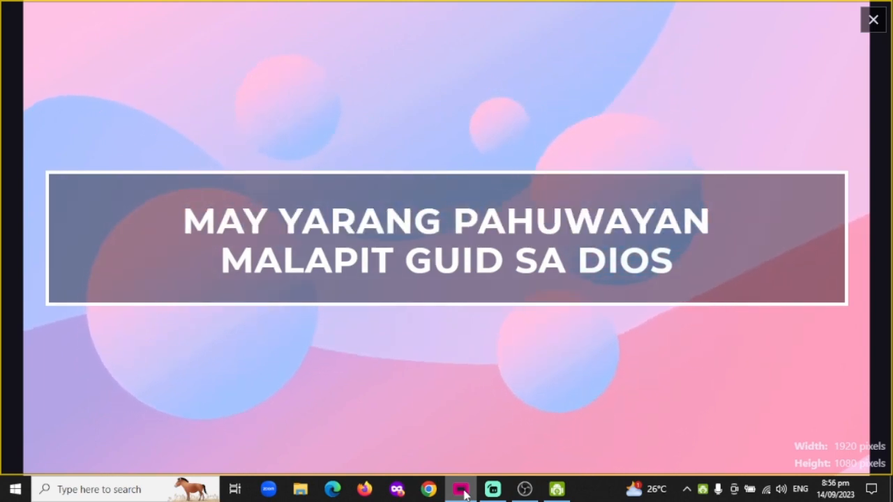
{"action": "key", "text": "Right"}
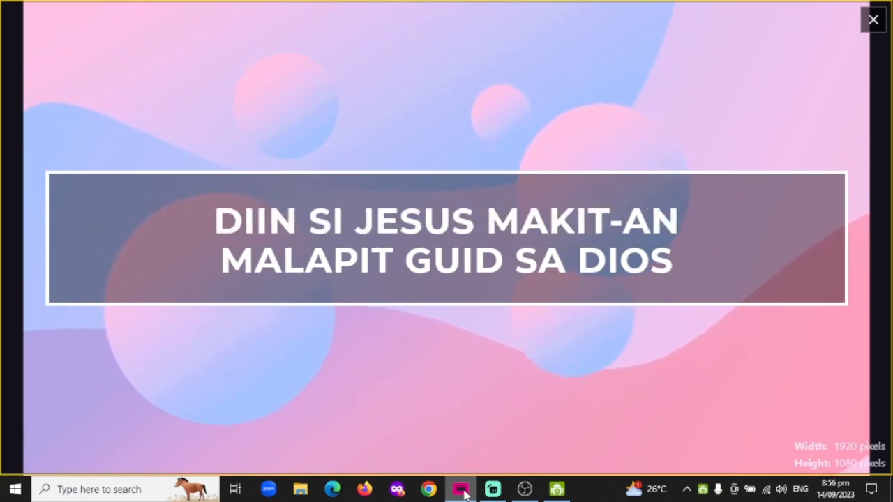
{"action": "left_click", "coordinate": [524, 489]}
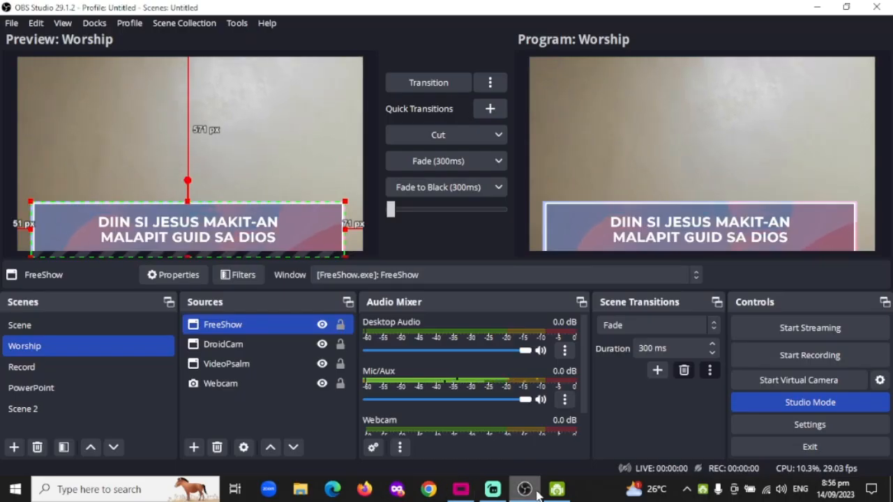
{"action": "left_click", "coordinate": [807, 357]}
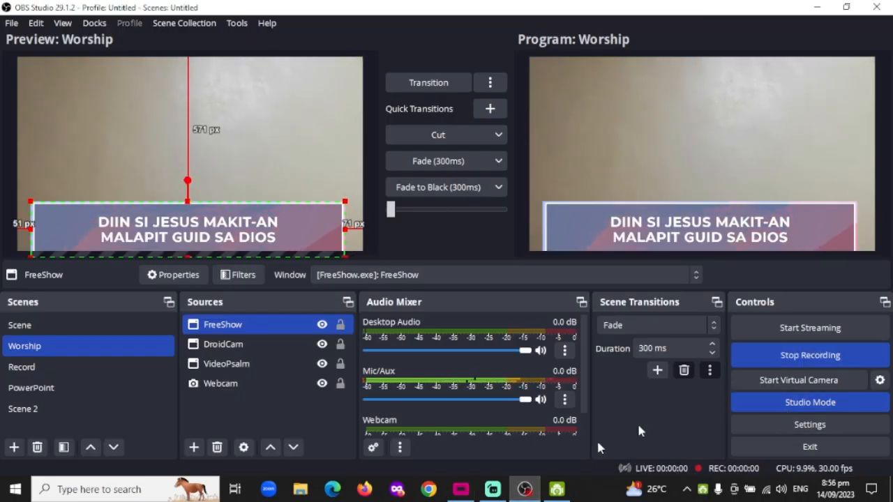
Step: Switch back to FreeShow and advance the lyrics two slides to "Yarang tanan kalipayan malapit guid sa Dios"
{"action": "left_click", "coordinate": [461, 489]}
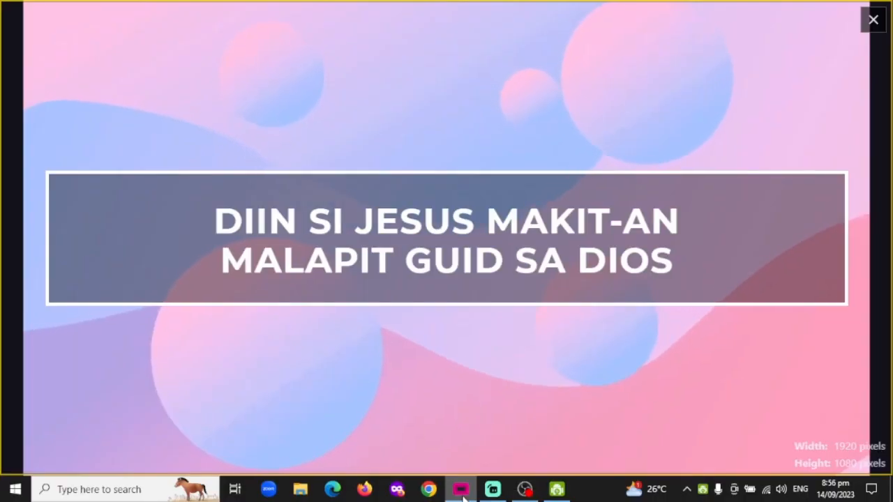
{"action": "key", "text": "Right"}
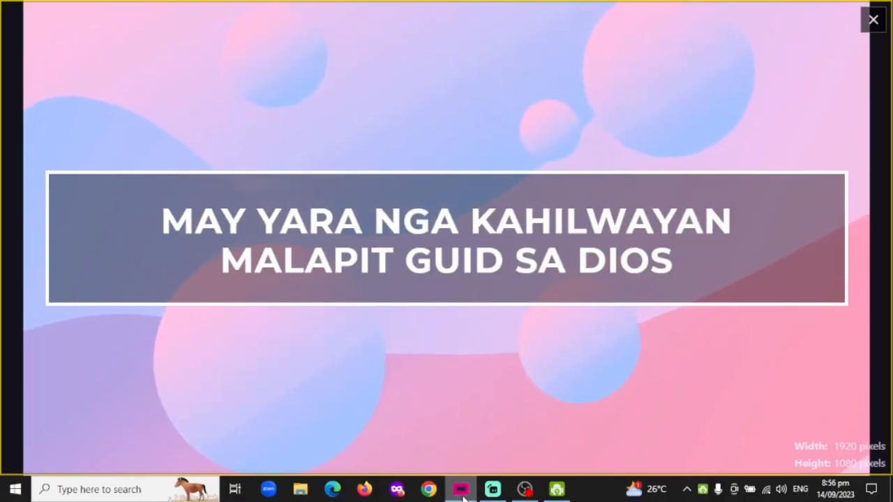
{"action": "key", "text": "Right"}
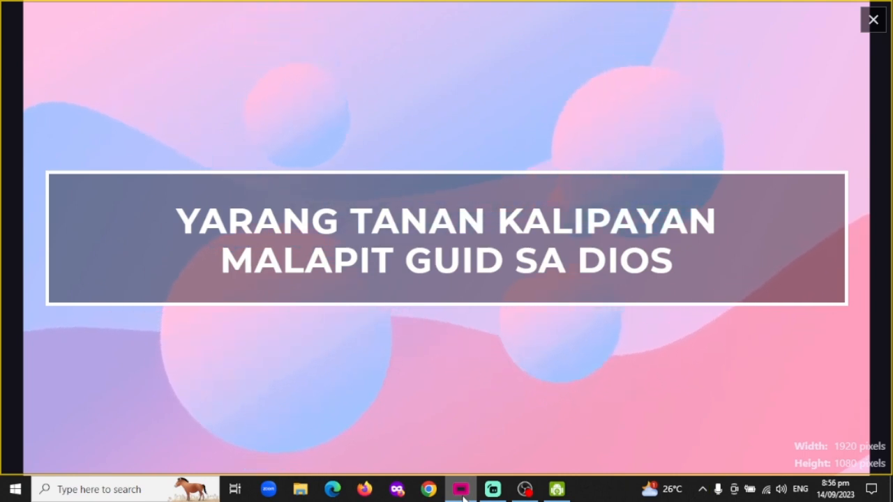
Step: In OBS Studio, hide the FreeShow source and transition to the program output, and bring it back with a second transition
{"action": "left_click", "coordinate": [531, 493]}
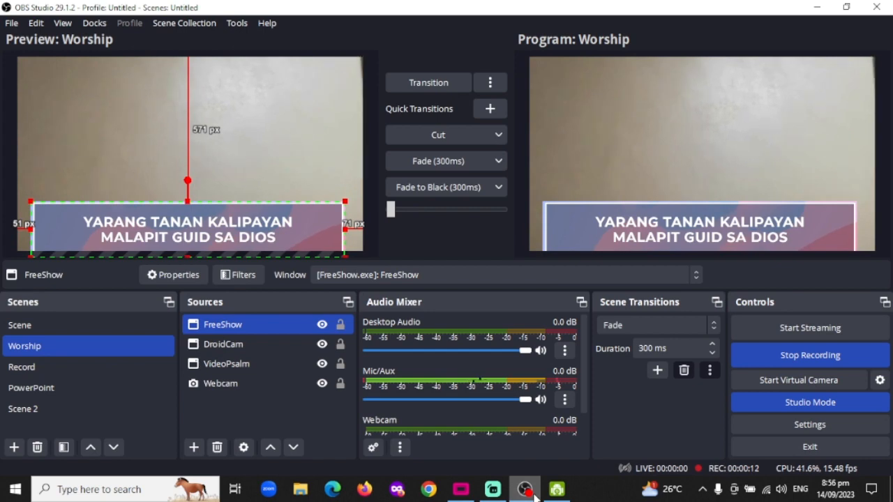
{"action": "left_click", "coordinate": [321, 324]}
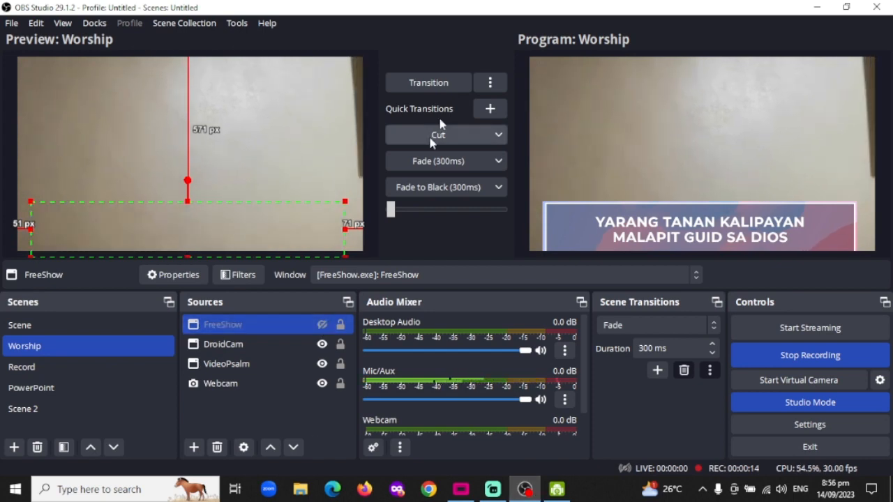
{"action": "left_click", "coordinate": [418, 82]}
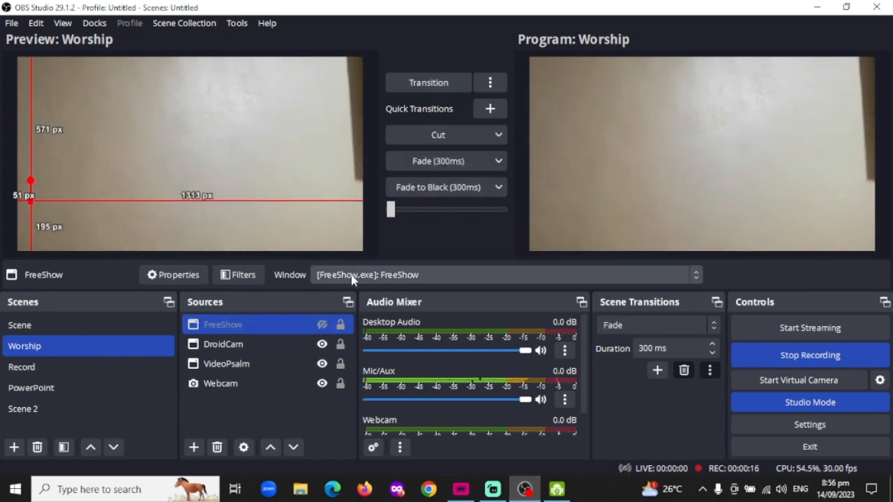
{"action": "left_click", "coordinate": [322, 325]}
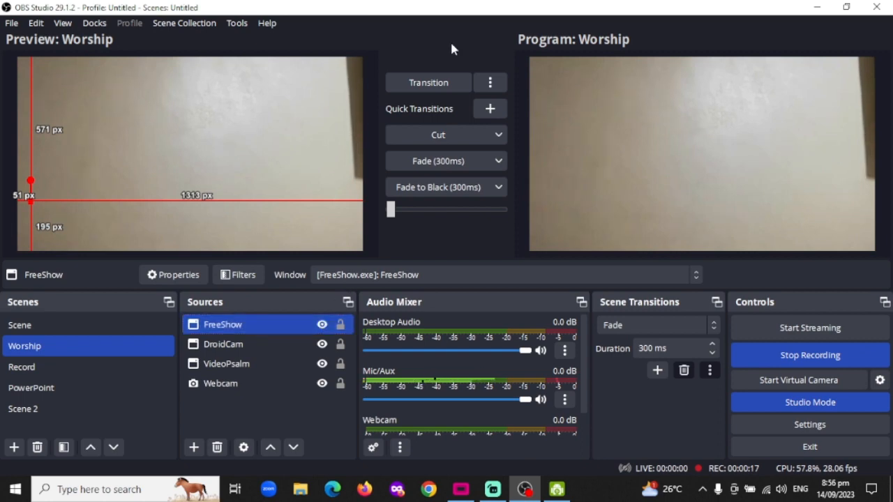
{"action": "left_click", "coordinate": [444, 87]}
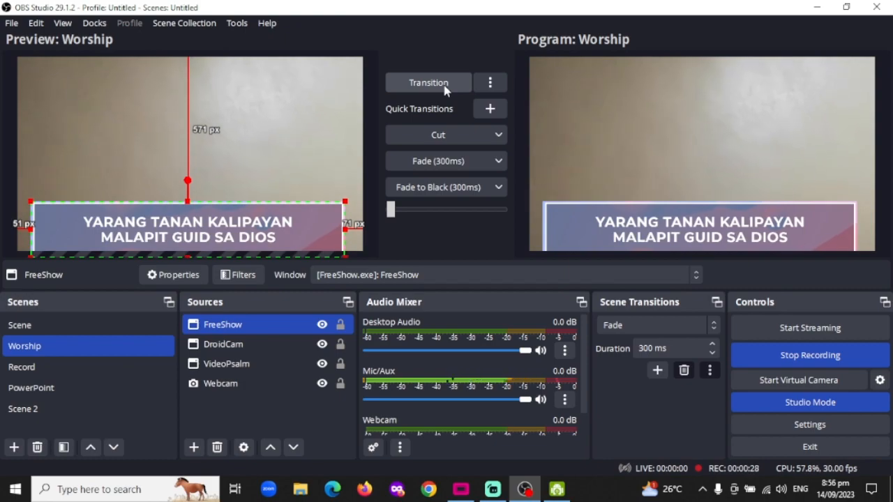
Step: Stop the recording of the Worship scene in OBS Studio
{"action": "left_click", "coordinate": [524, 489]}
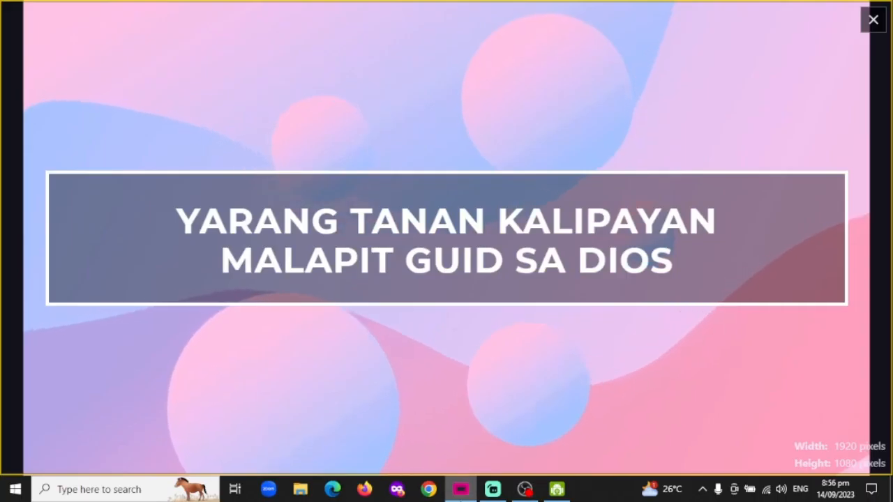
{"action": "left_click", "coordinate": [525, 489]}
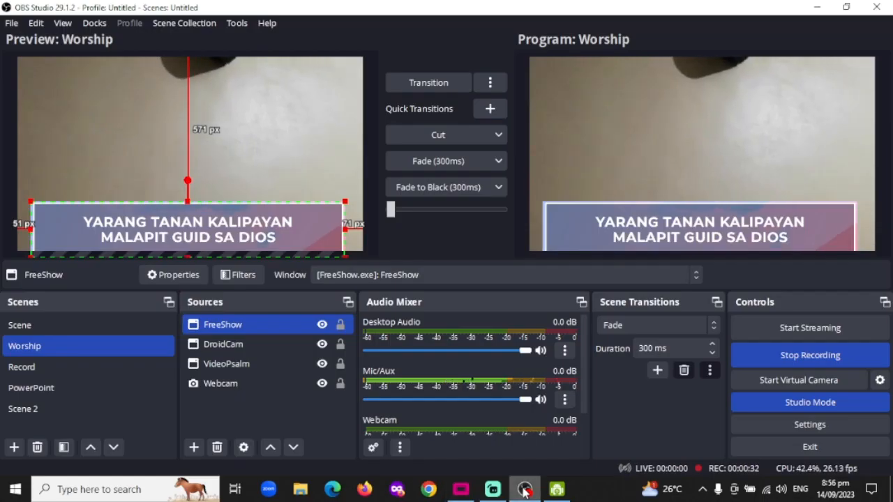
{"action": "left_click", "coordinate": [784, 356]}
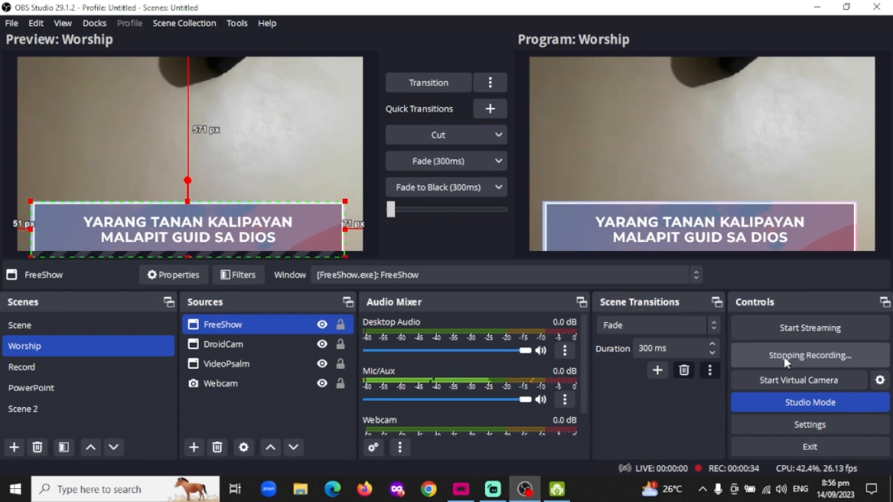